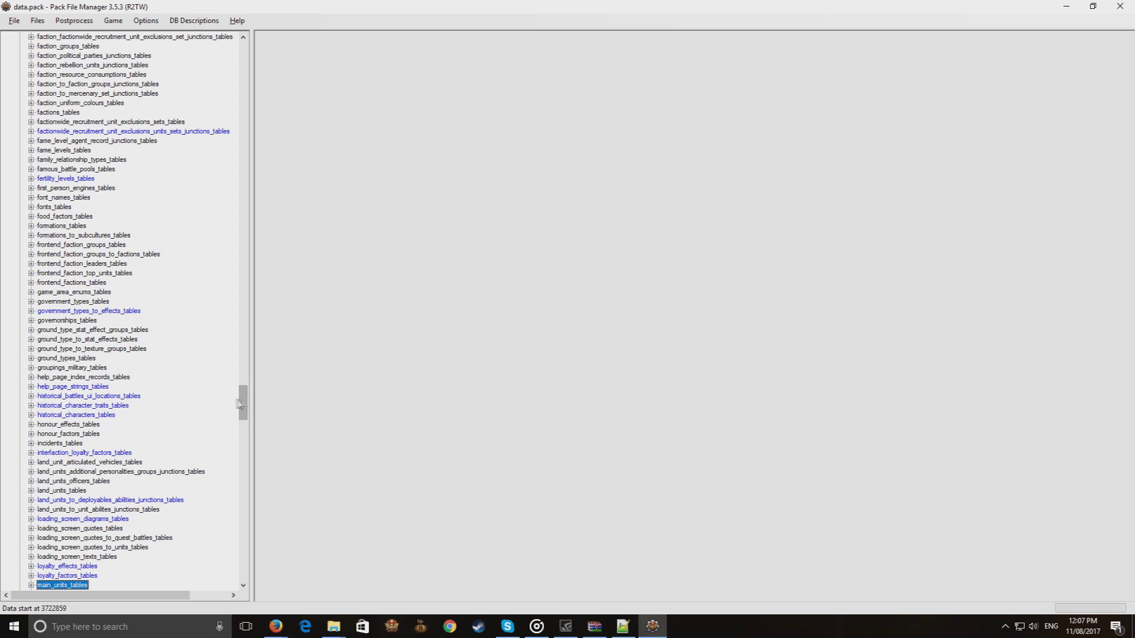
# - From the PFM folder window, open master_schema.xml with Edit with Notepad++
pyautogui.scroll(-10, 243, 404)
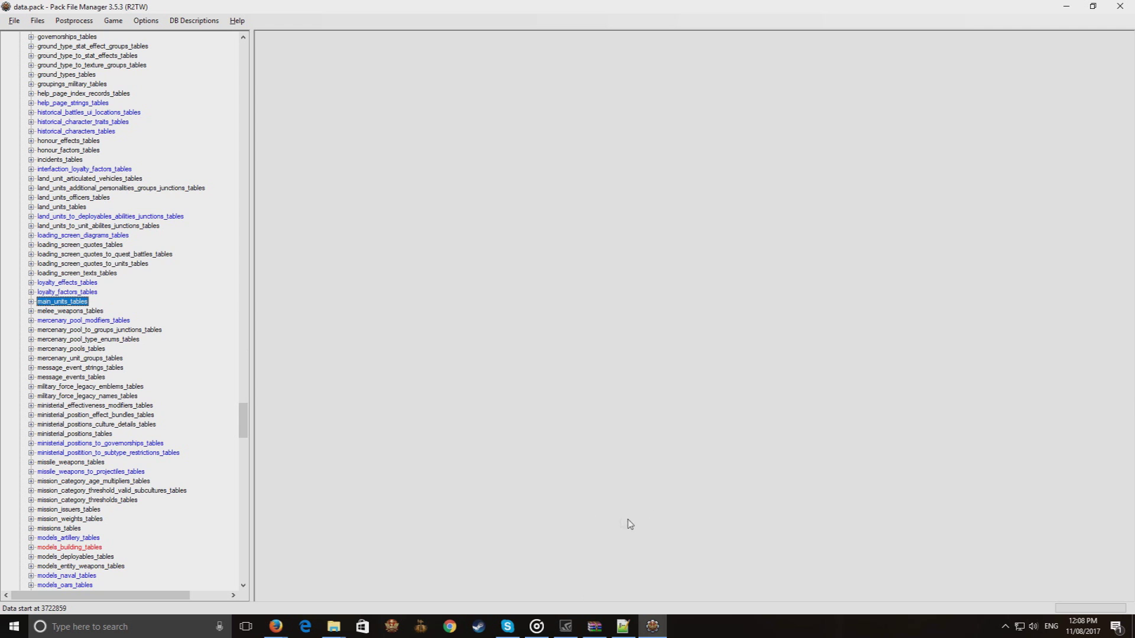
pyautogui.moveTo(334, 625)
pyautogui.click(432, 585)
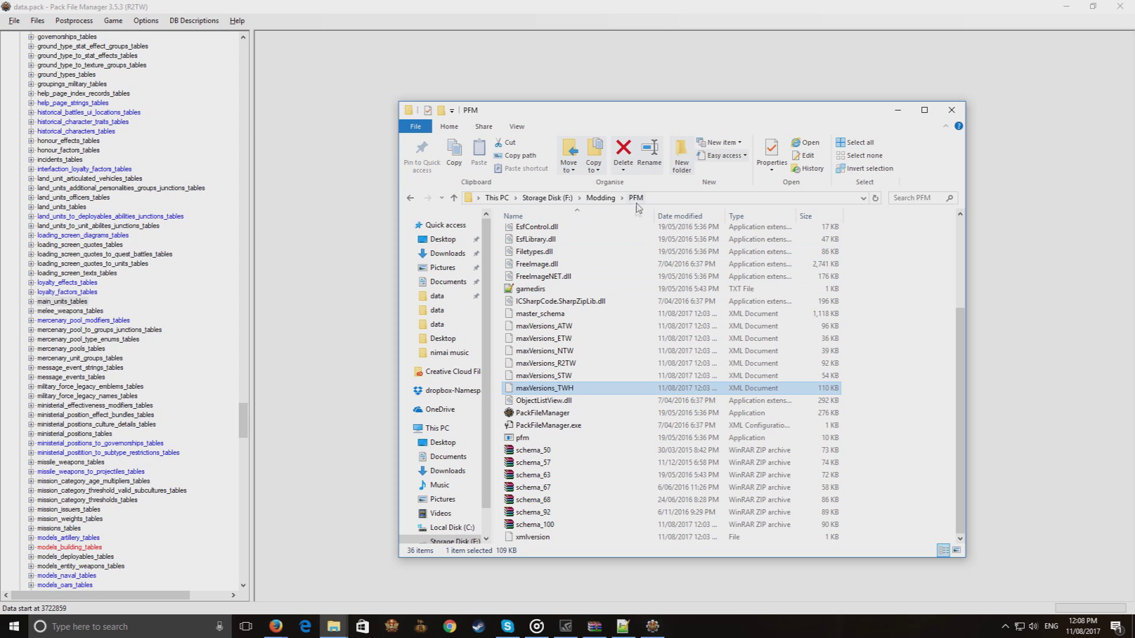
pyautogui.rightClick(554, 314)
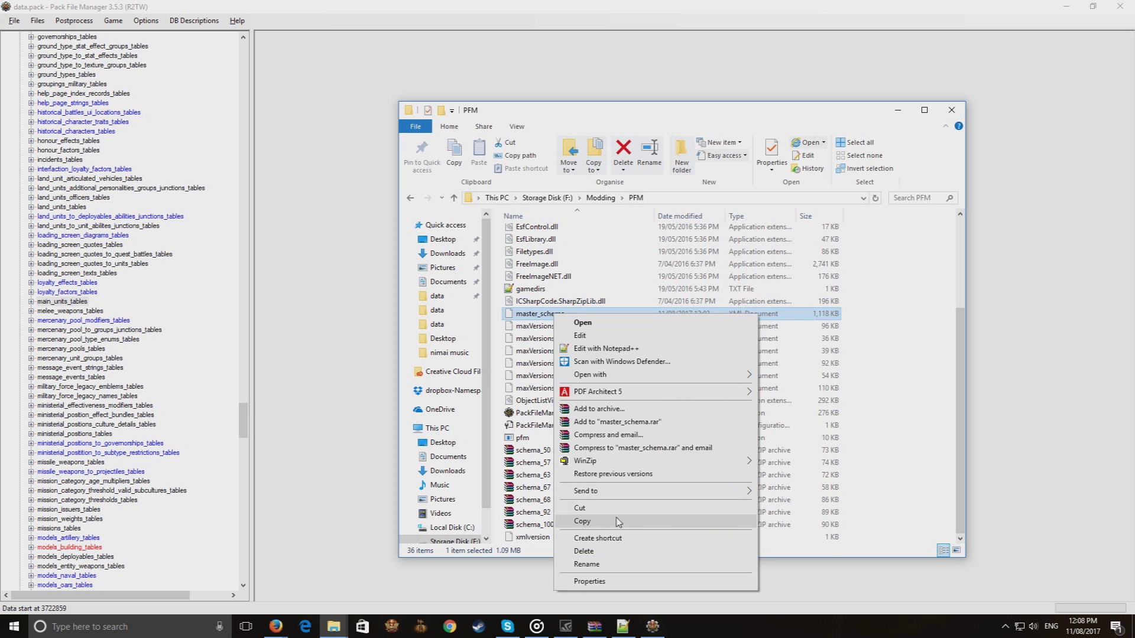
pyautogui.click(617, 349)
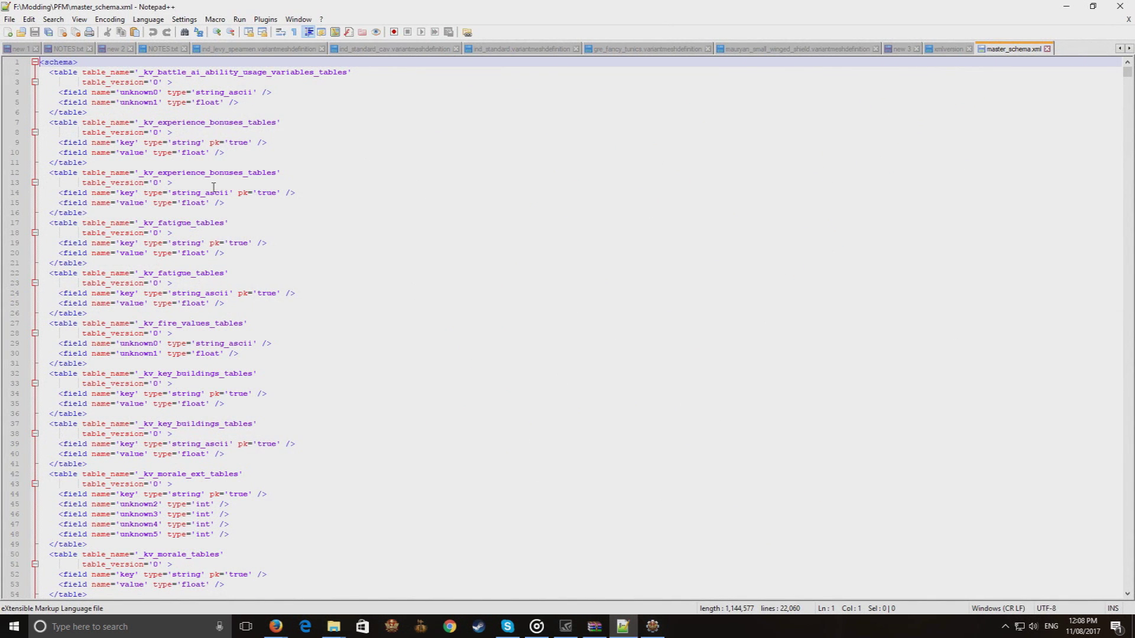
# - Select lines 42–49 holding the _kv_morale_ext_tables definition, then switch back to the PFM folder window
pyautogui.scroll(-11, 214, 187)
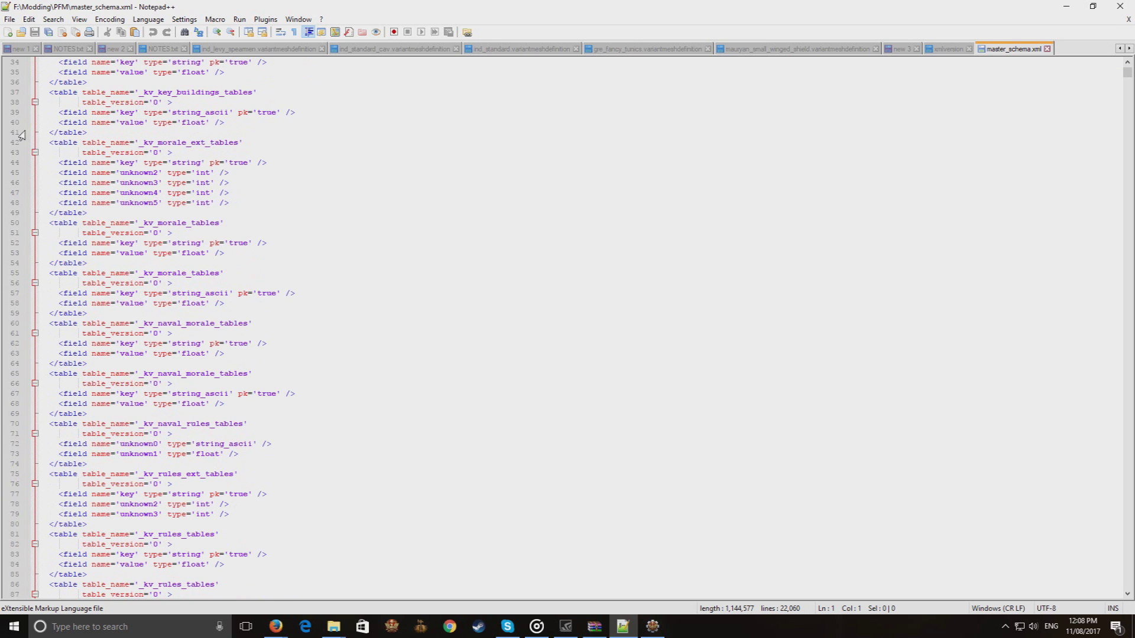
pyautogui.moveTo(48, 143); pyautogui.dragTo(186, 213)
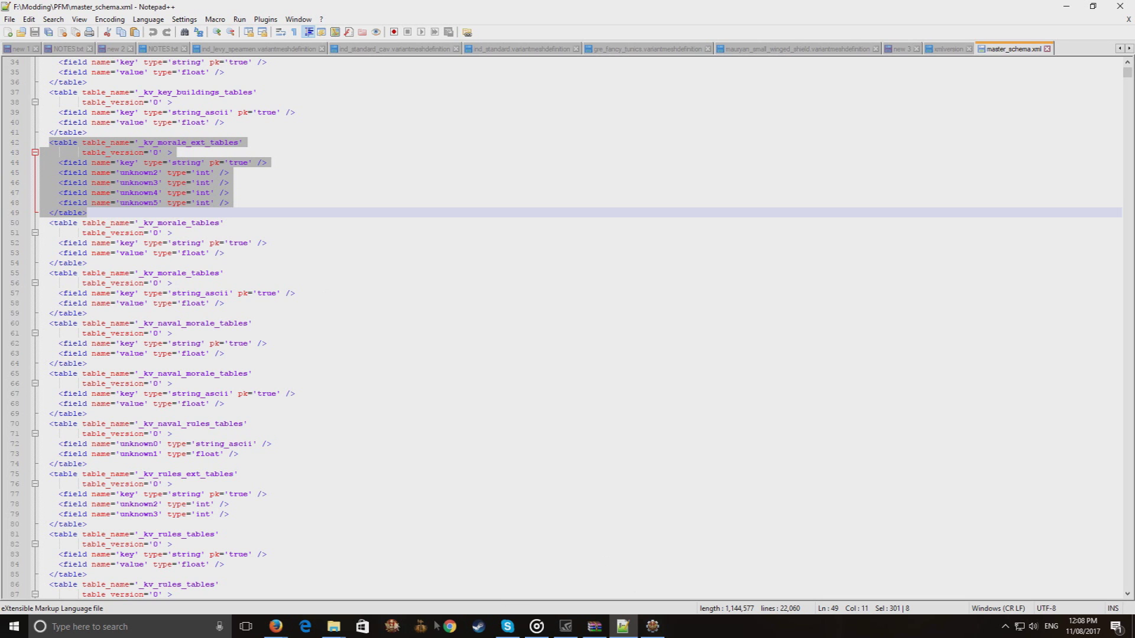
pyautogui.click(335, 628)
# - Open maxVersions_TWH.xml in Notepad++, check the MaxVersion 0 on line 17, then minimize Notepad++
pyautogui.click(402, 576)
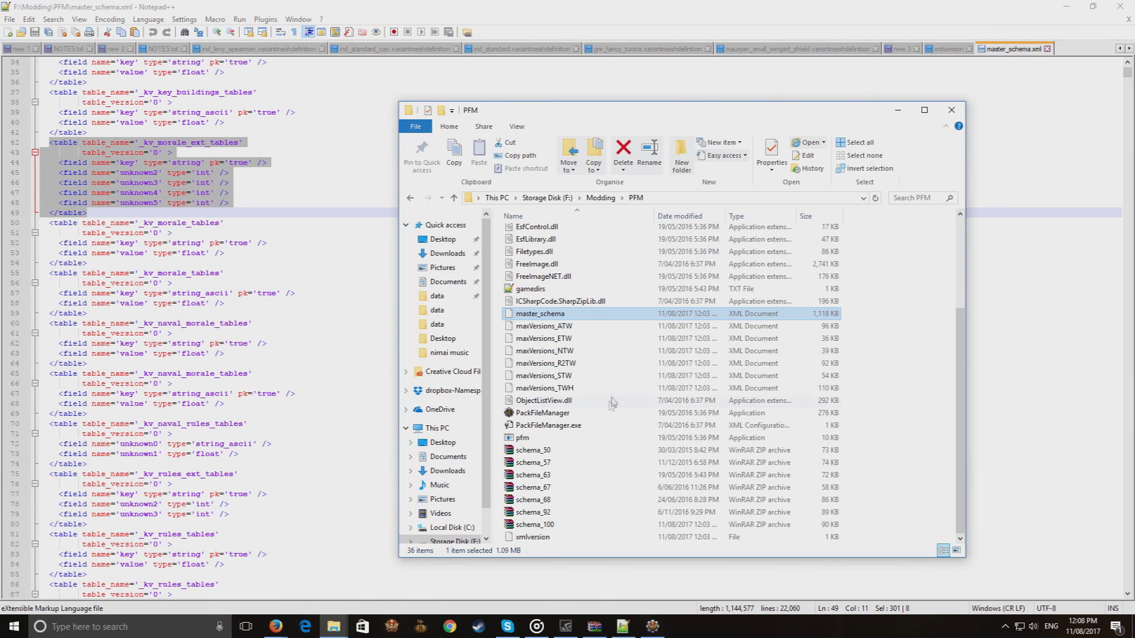
pyautogui.click(532, 329)
pyautogui.click(537, 364)
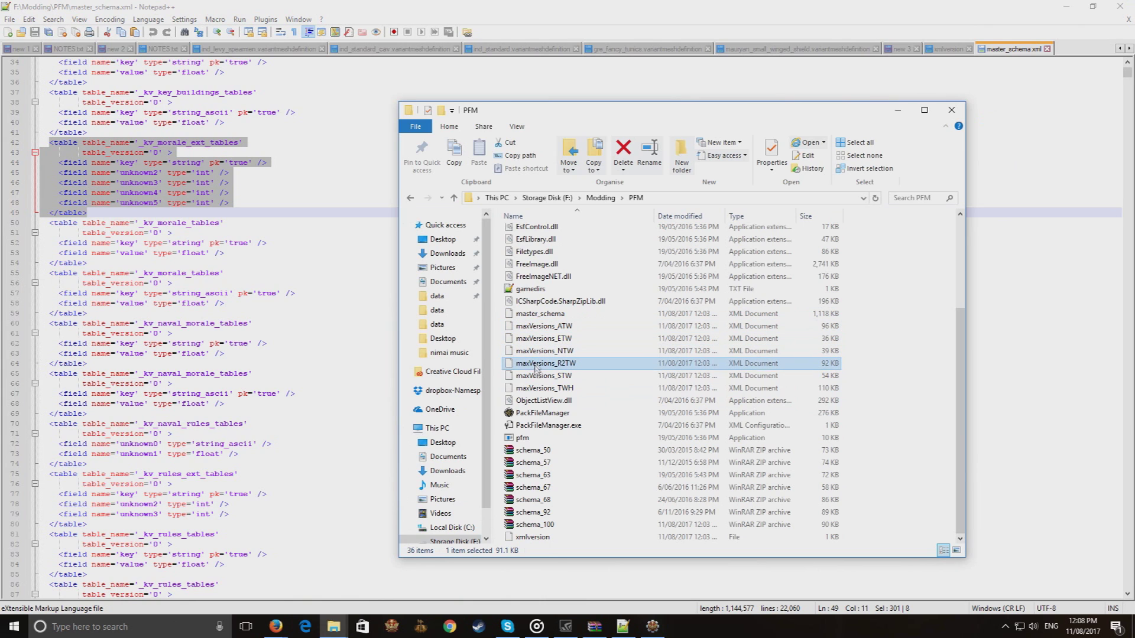
pyautogui.click(537, 389)
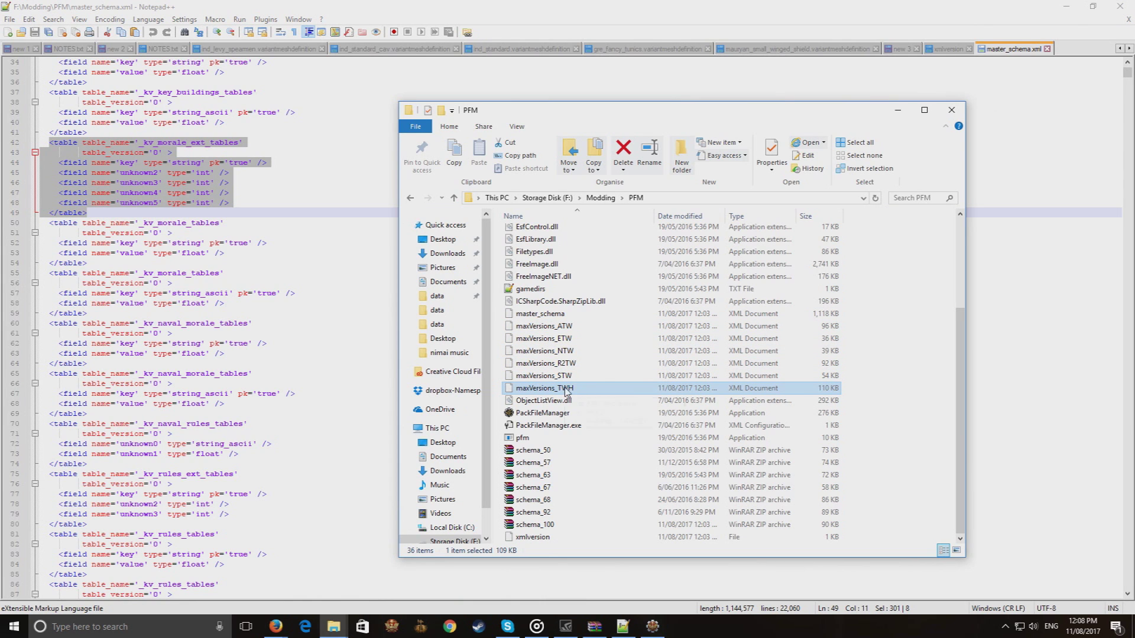
pyautogui.rightClick(567, 390)
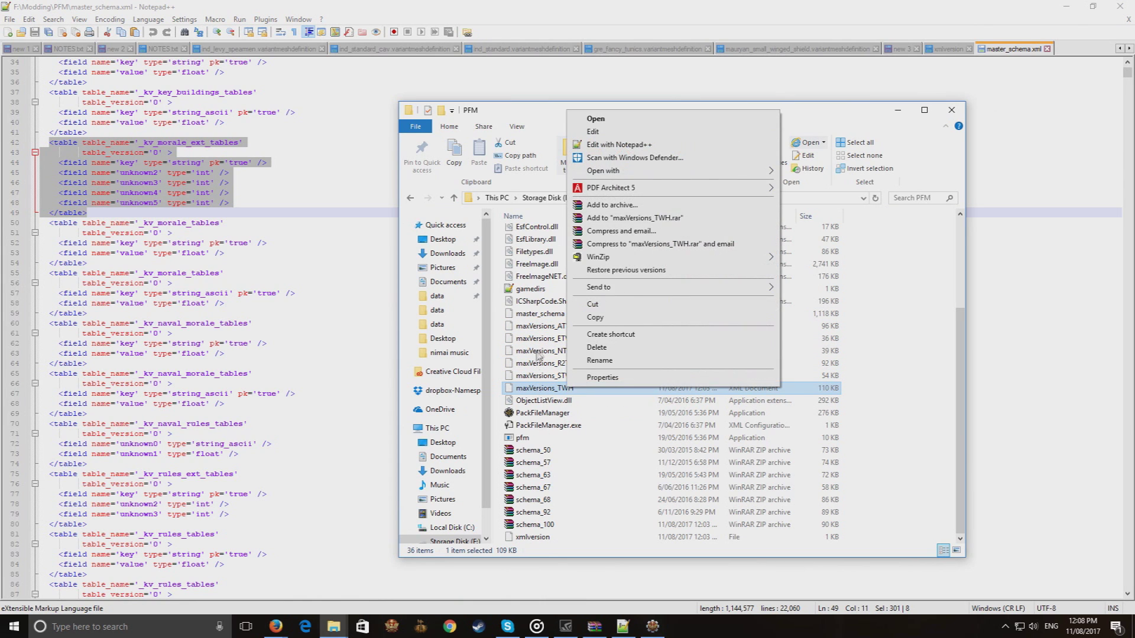
pyautogui.moveTo(736, 179)
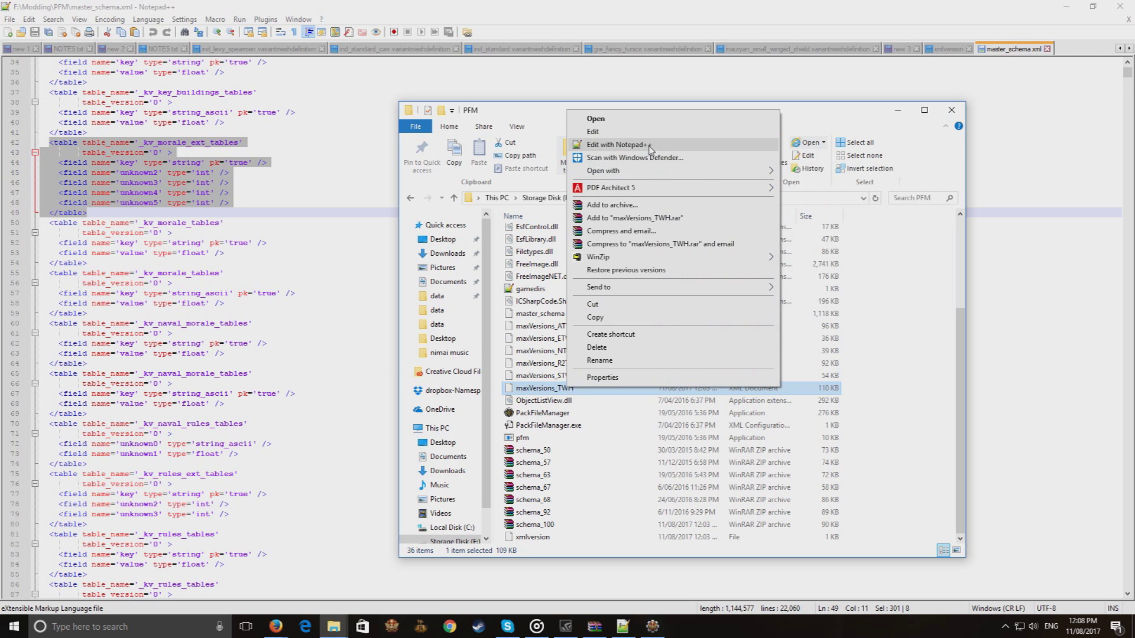
pyautogui.click(639, 144)
pyautogui.doubleClick(117, 224)
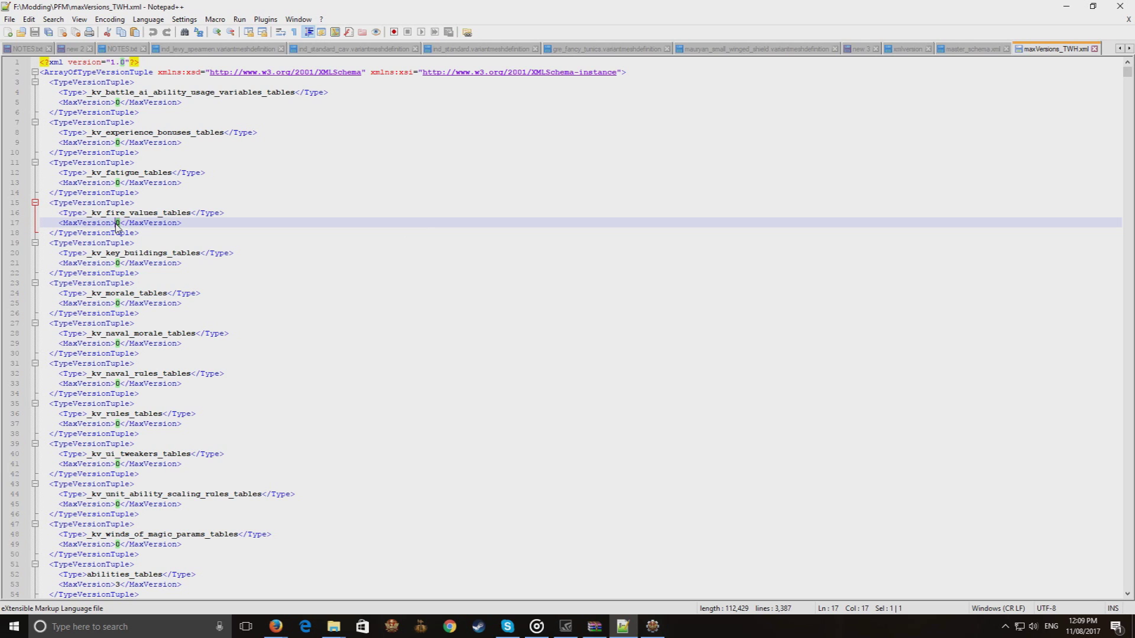
pyautogui.click(1072, 6)
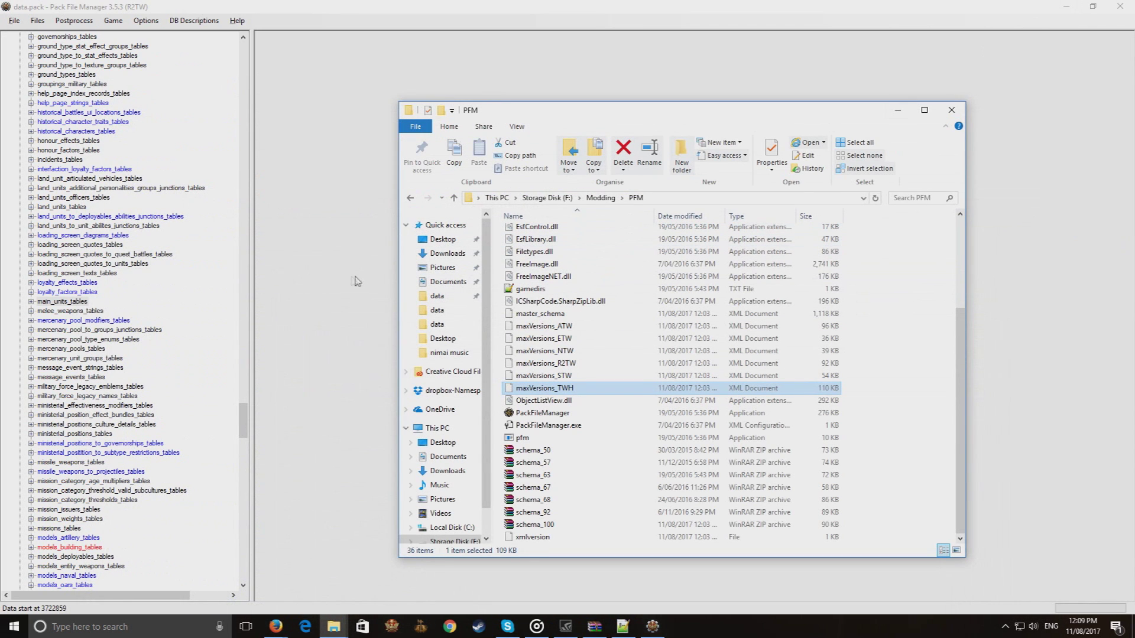
# - Bring Pack File Manager forward and select mercenary_unit_groups_tables in the data.pack tree
pyautogui.click(307, 291)
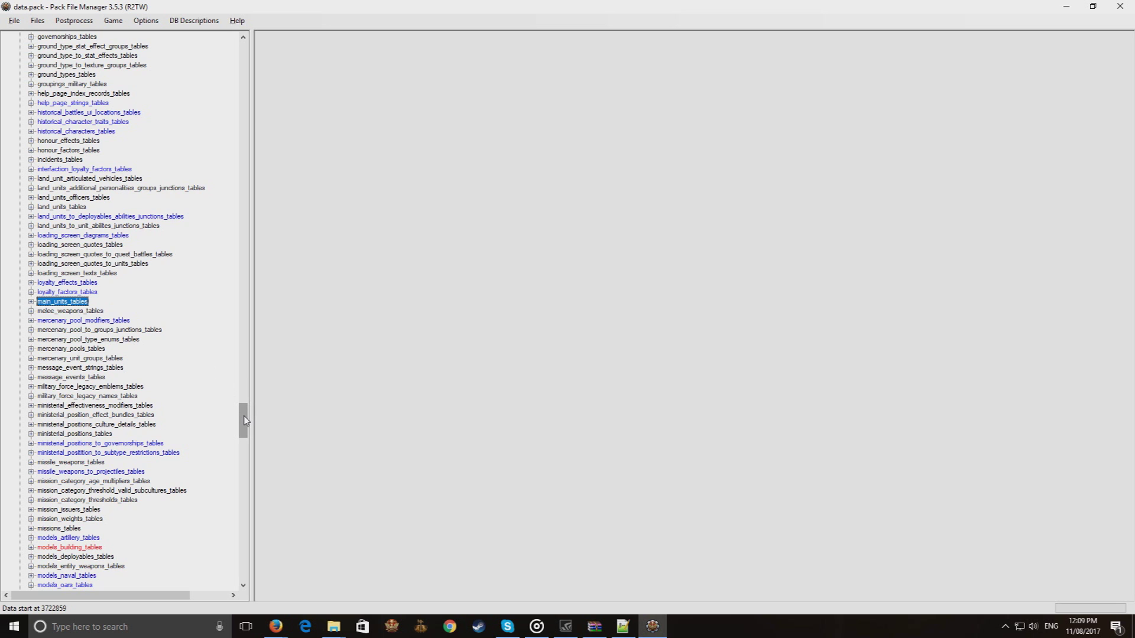
pyautogui.moveTo(240, 417); pyautogui.dragTo(240, 441)
pyautogui.scroll(5, 184, 349)
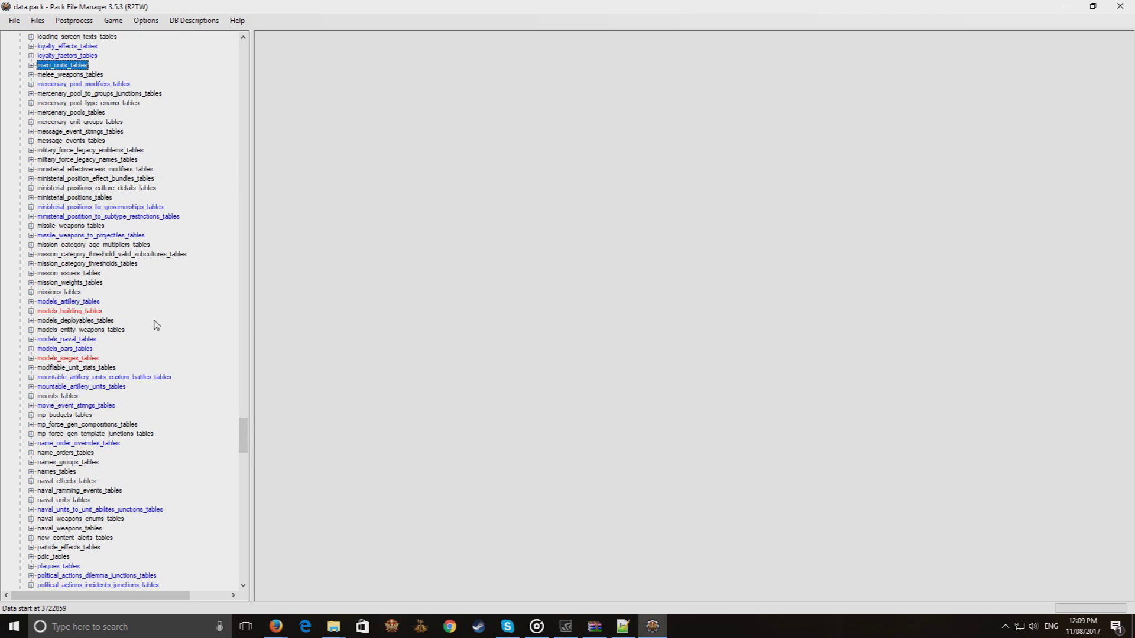
pyautogui.scroll(2, 151, 324)
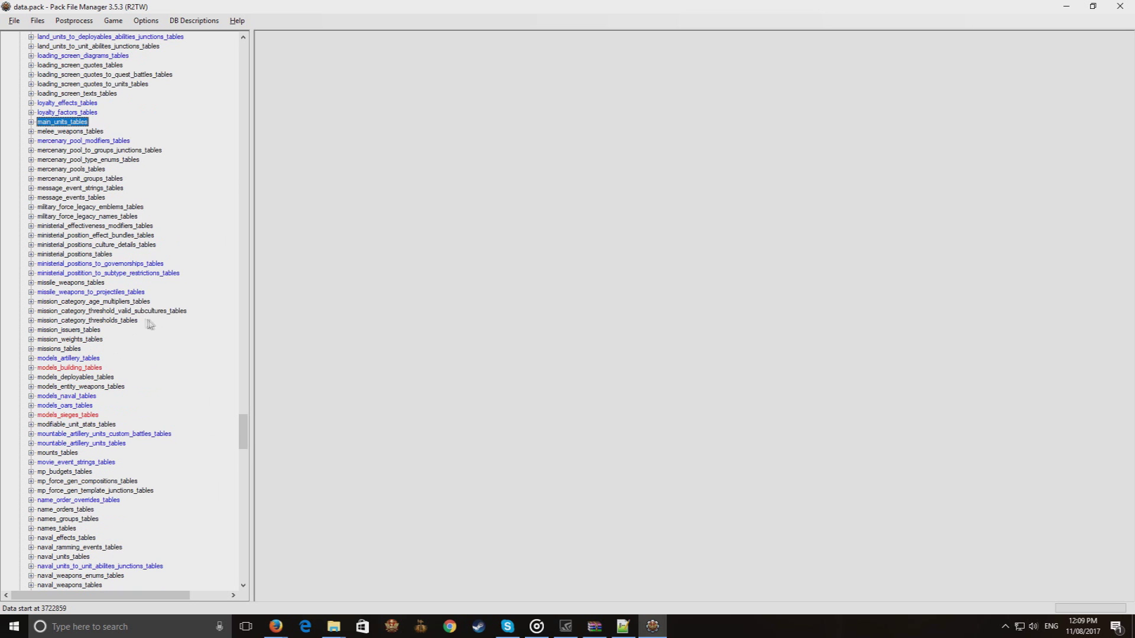
pyautogui.click(44, 179)
# - Try opening the data__core table twice, dismissing the loading error each time
pyautogui.click(30, 179)
pyautogui.click(55, 190)
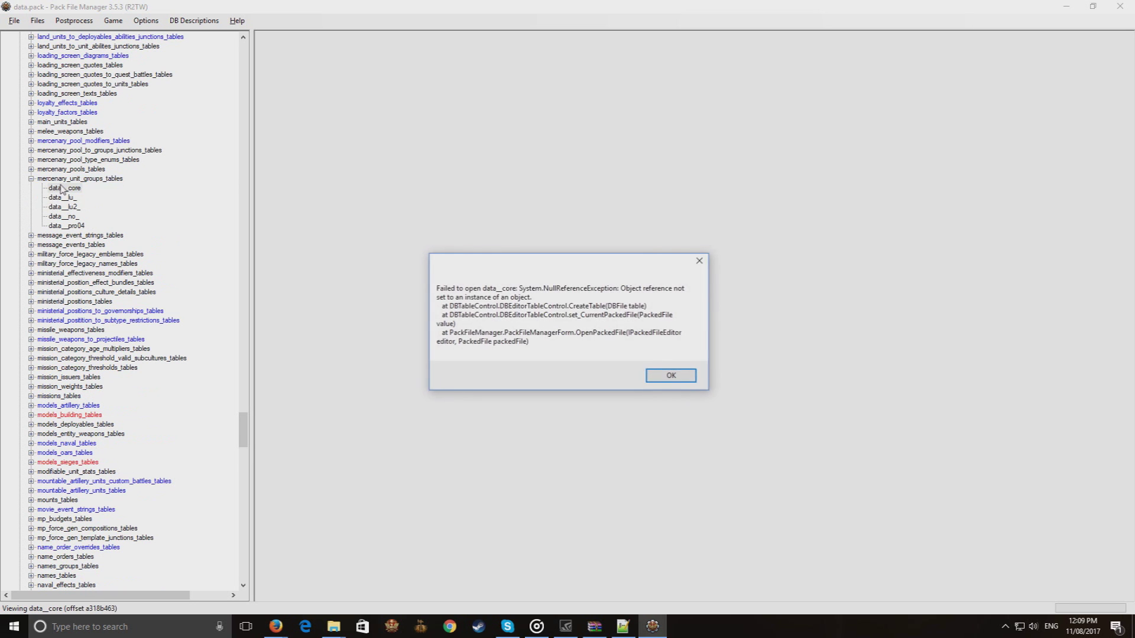
pyautogui.click(667, 378)
pyautogui.click(83, 178)
pyautogui.click(76, 189)
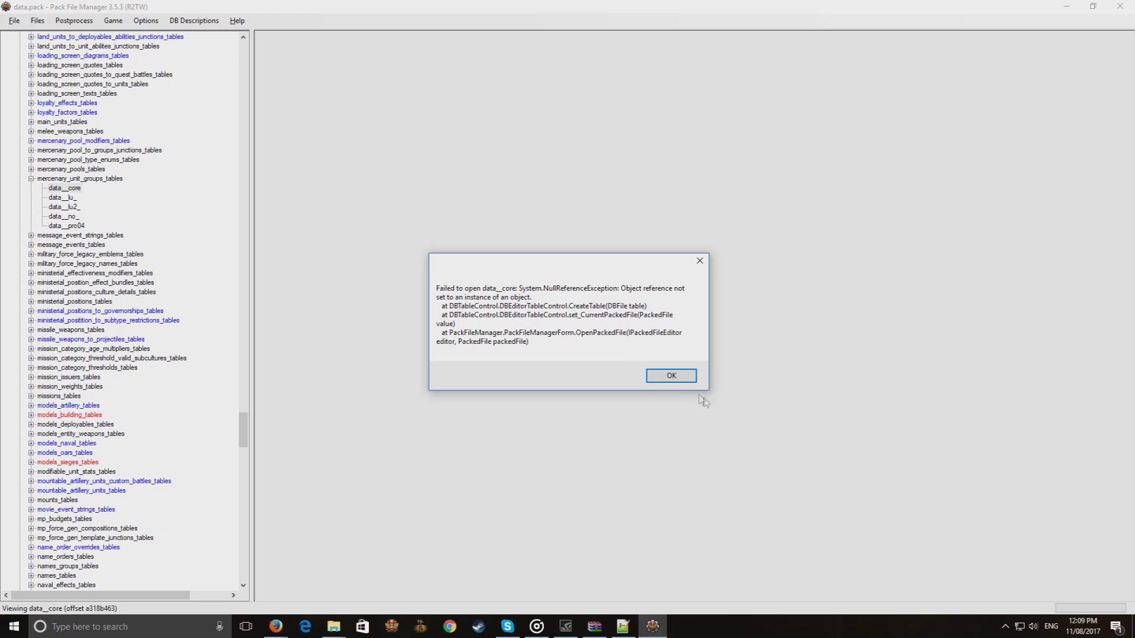
pyautogui.click(674, 377)
# - Open data__core in the DecodeTool and maximize the HexView window
pyautogui.rightClick(64, 189)
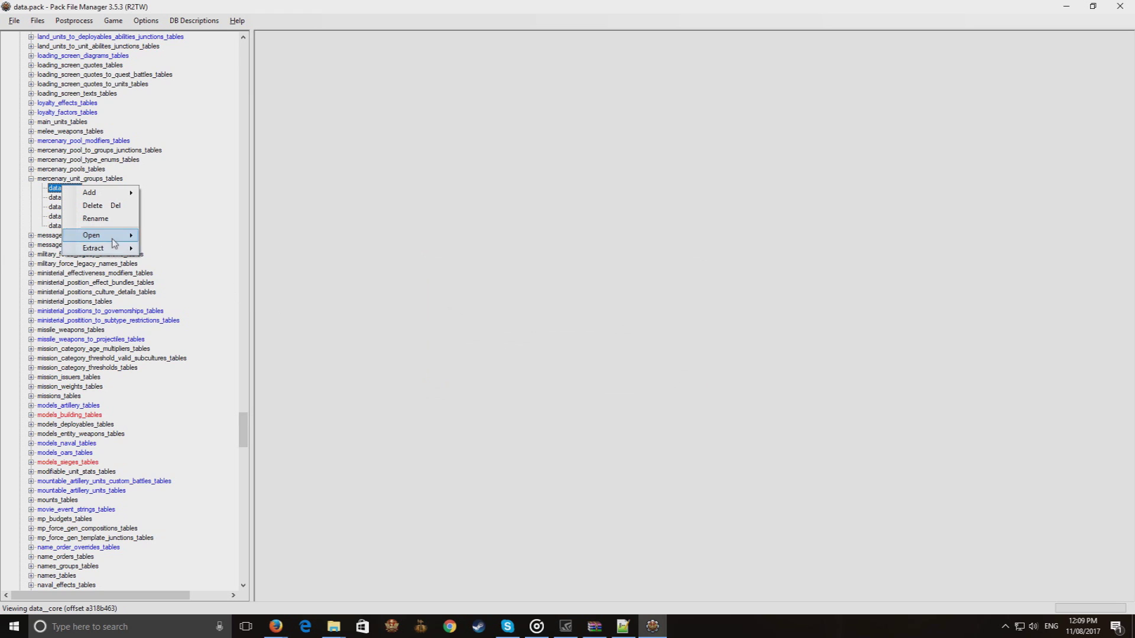
pyautogui.moveTo(114, 241)
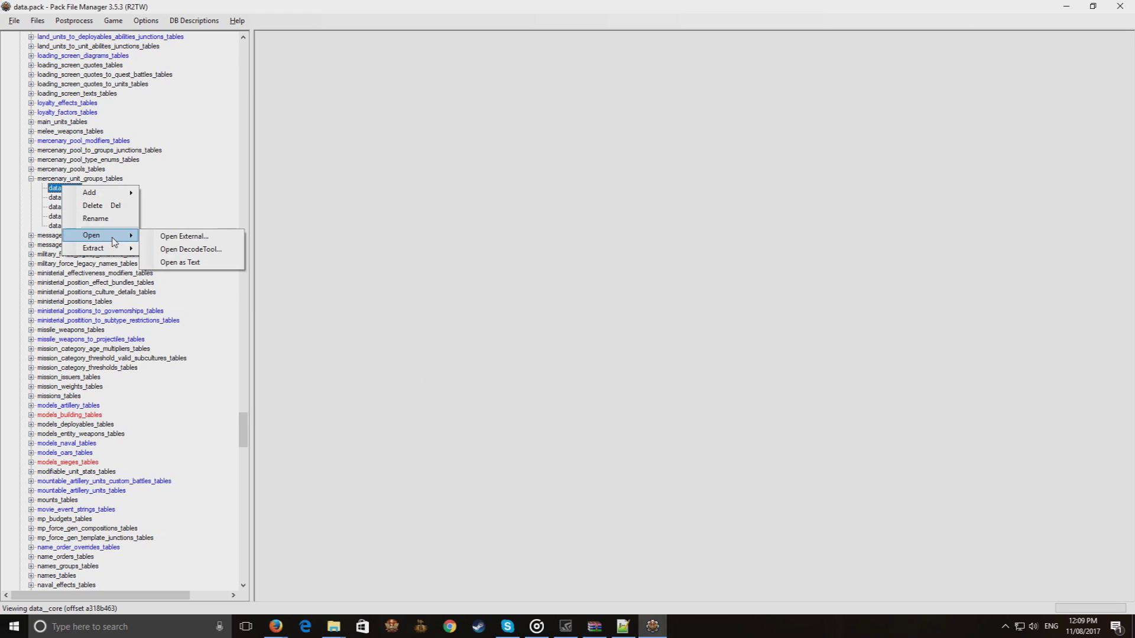
pyautogui.click(183, 249)
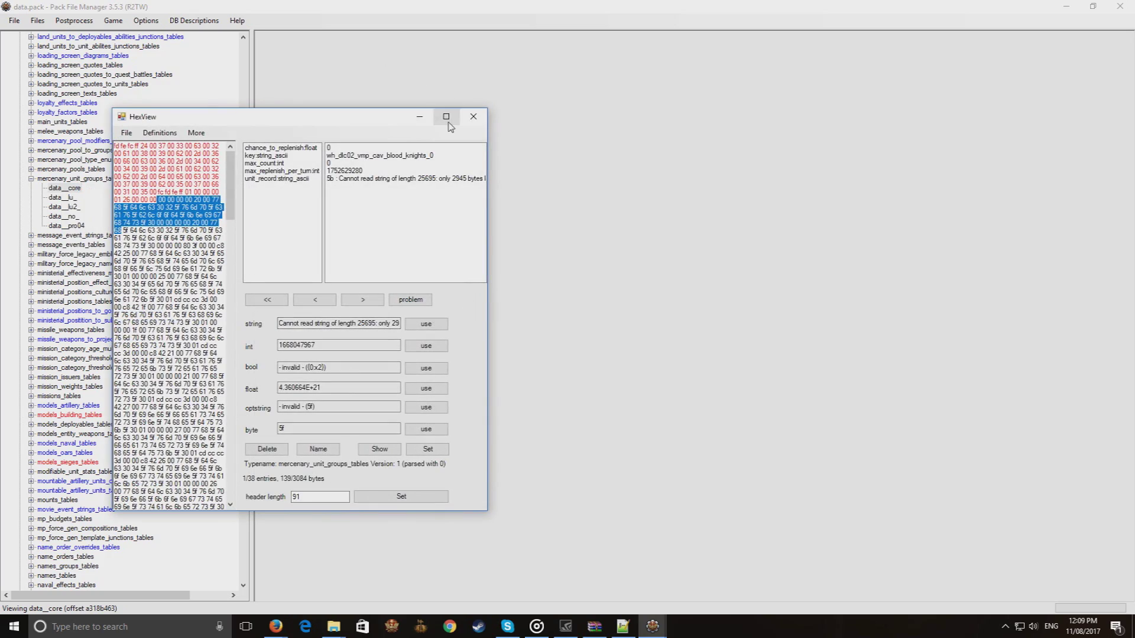
pyautogui.click(446, 117)
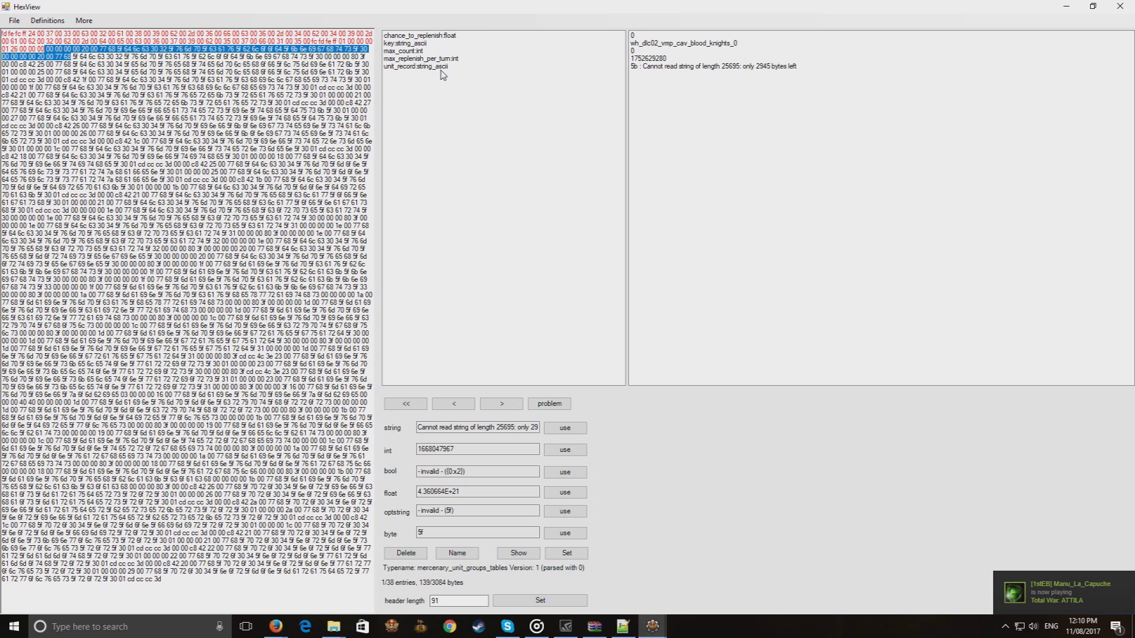
pyautogui.click(634, 69)
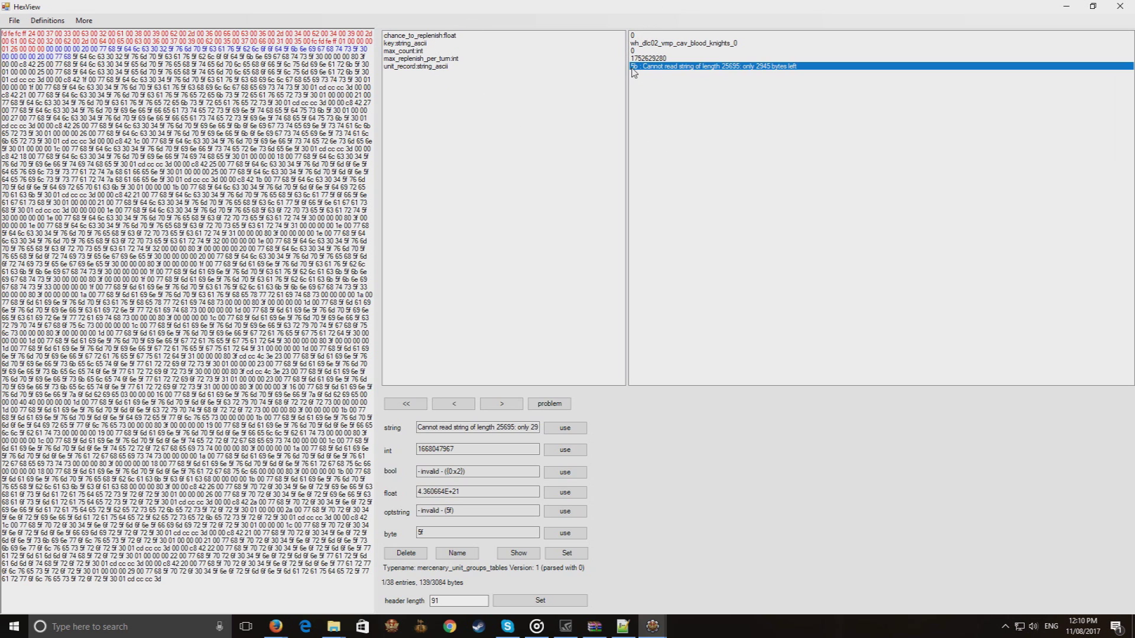
pyautogui.click(647, 59)
pyautogui.click(653, 65)
pyautogui.press('Up')
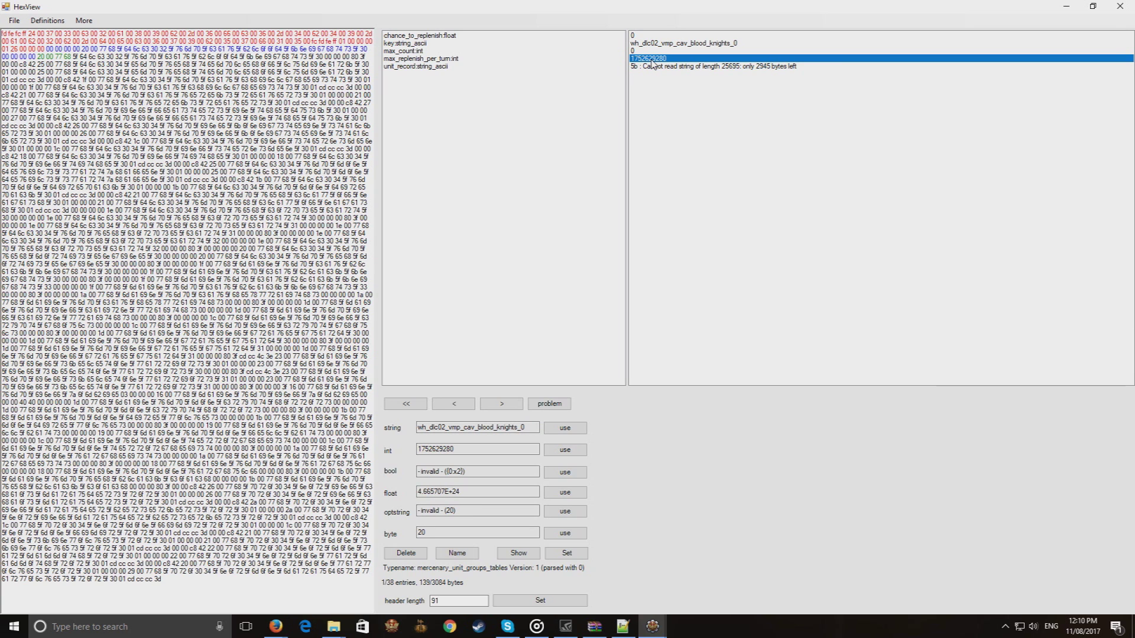
pyautogui.click(653, 66)
pyautogui.press('Up')
pyautogui.click(660, 66)
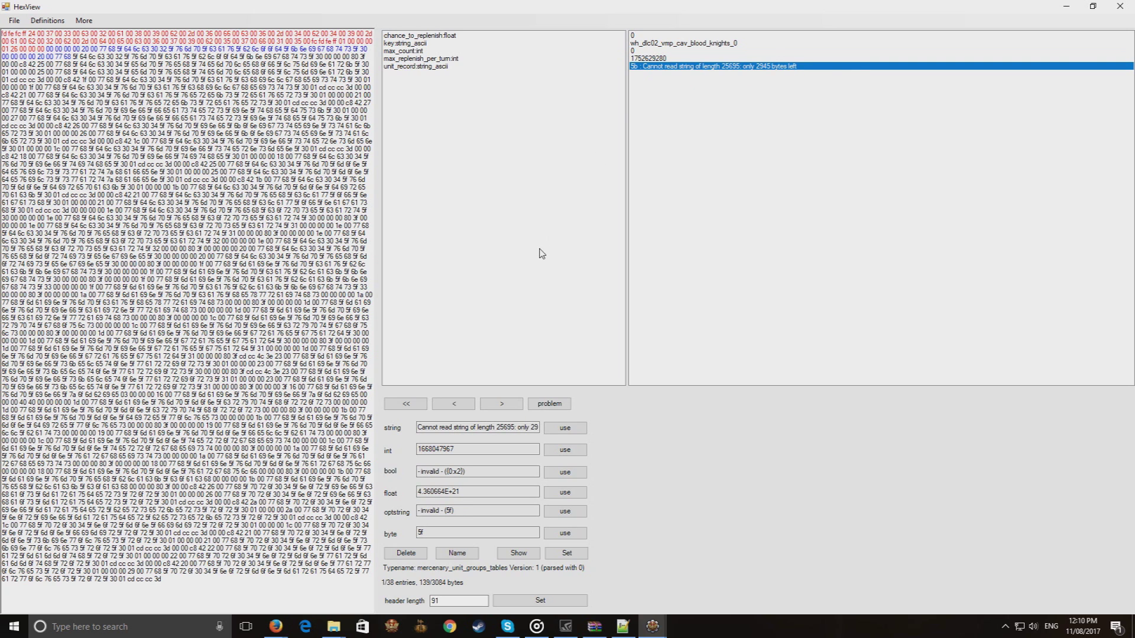
pyautogui.press('Home')
pyautogui.press('Down')
pyautogui.press('Down')
pyautogui.click(455, 37)
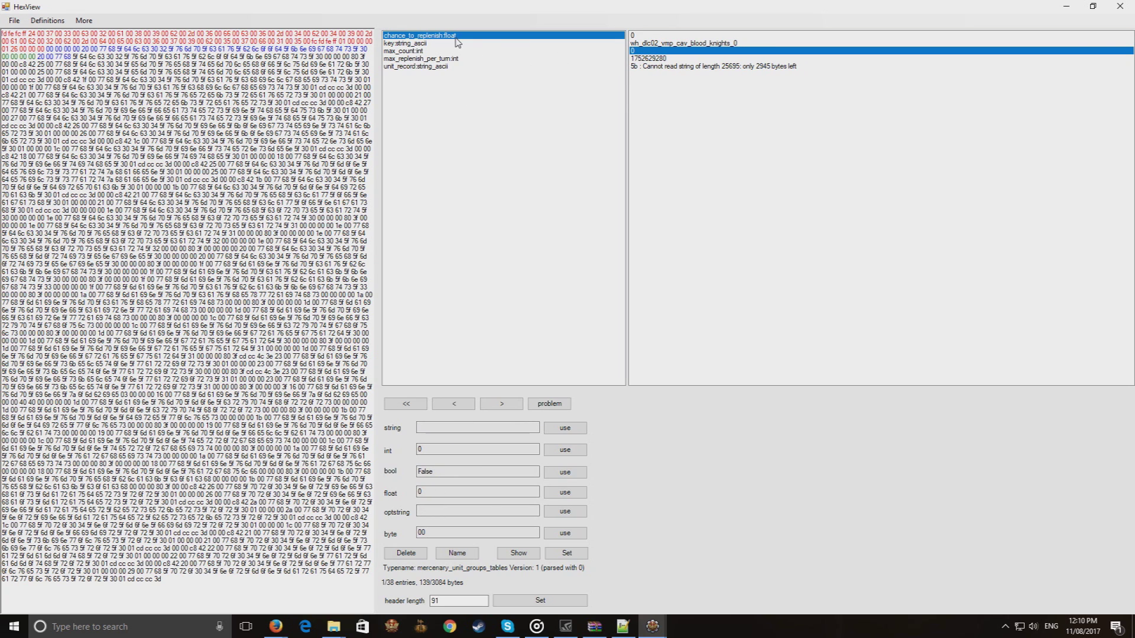
pyautogui.click(652, 36)
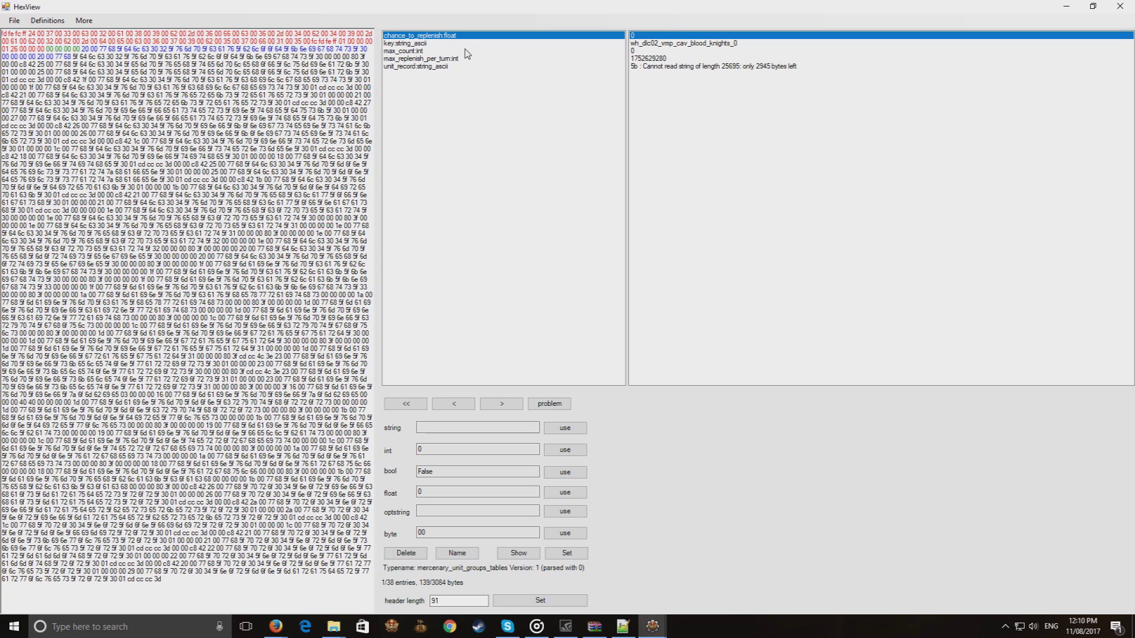
pyautogui.click(469, 52)
pyautogui.click(446, 36)
pyautogui.click(417, 44)
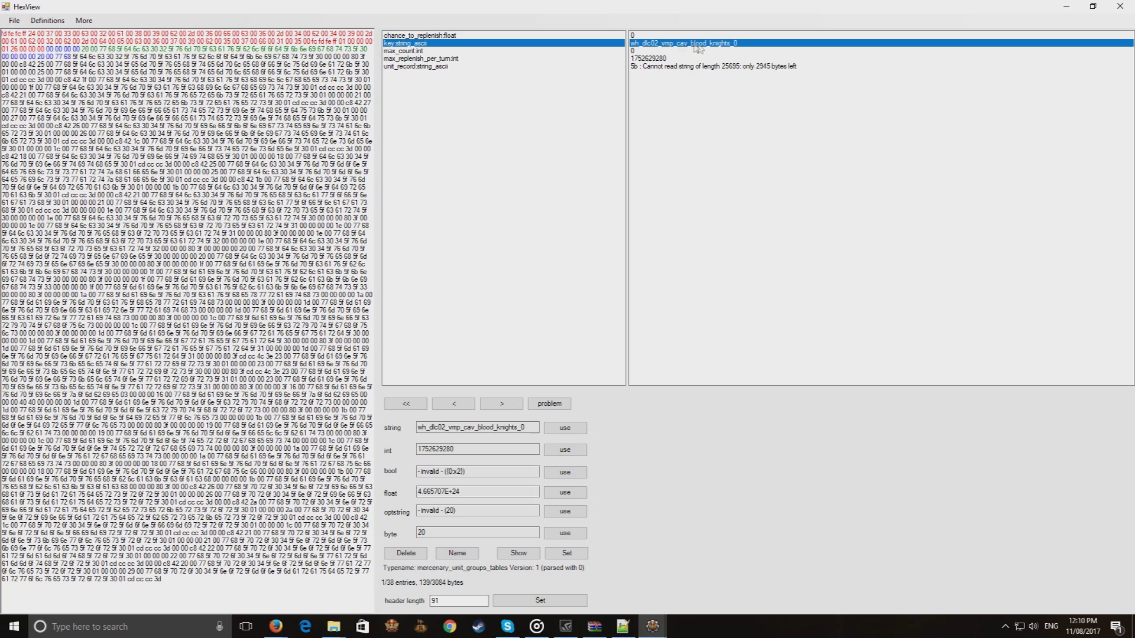
pyautogui.click(437, 52)
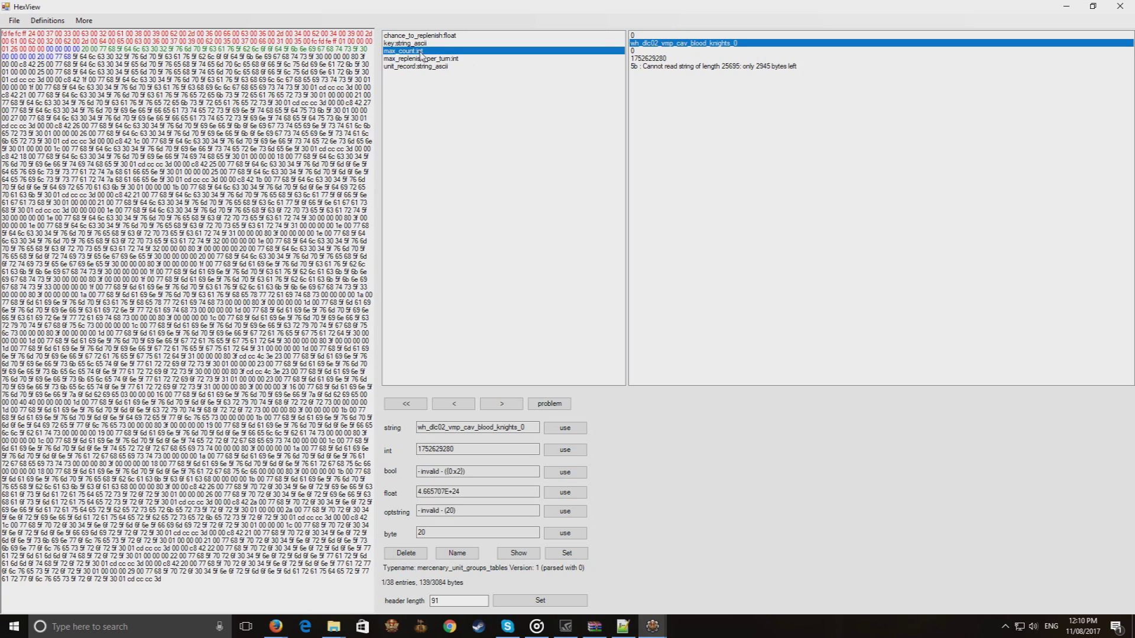
pyautogui.click(642, 52)
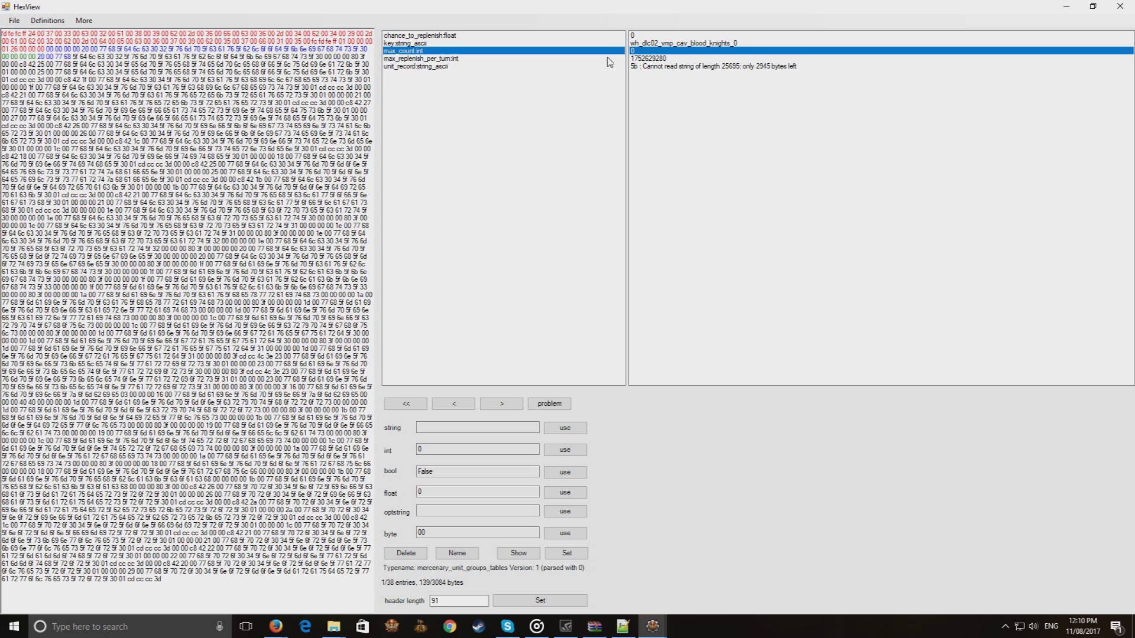
pyautogui.click(432, 58)
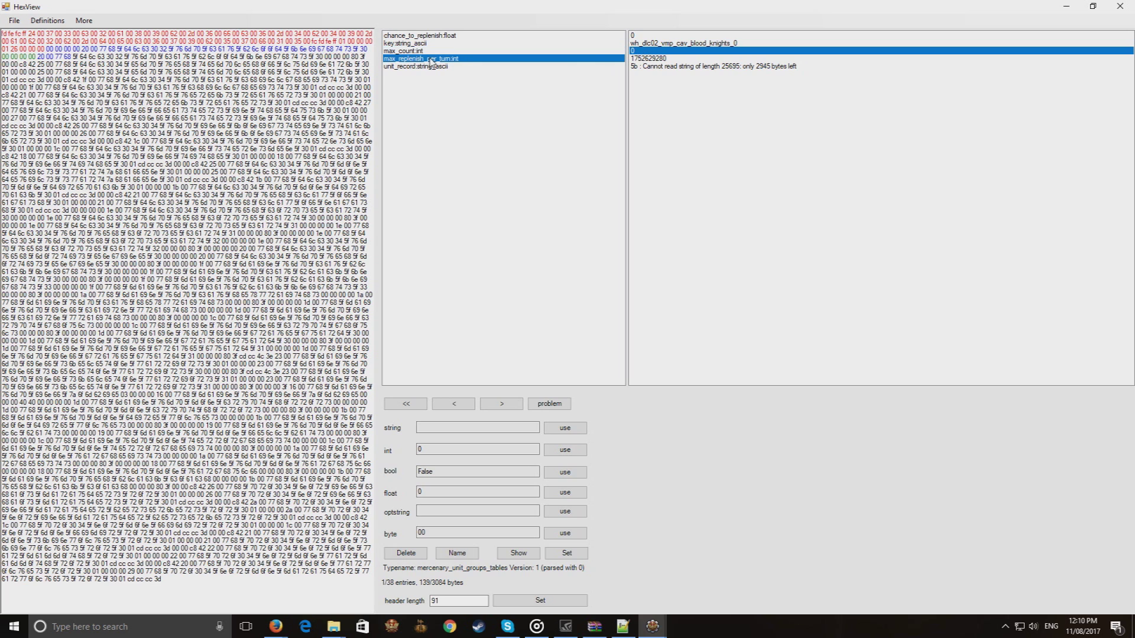
pyautogui.click(680, 58)
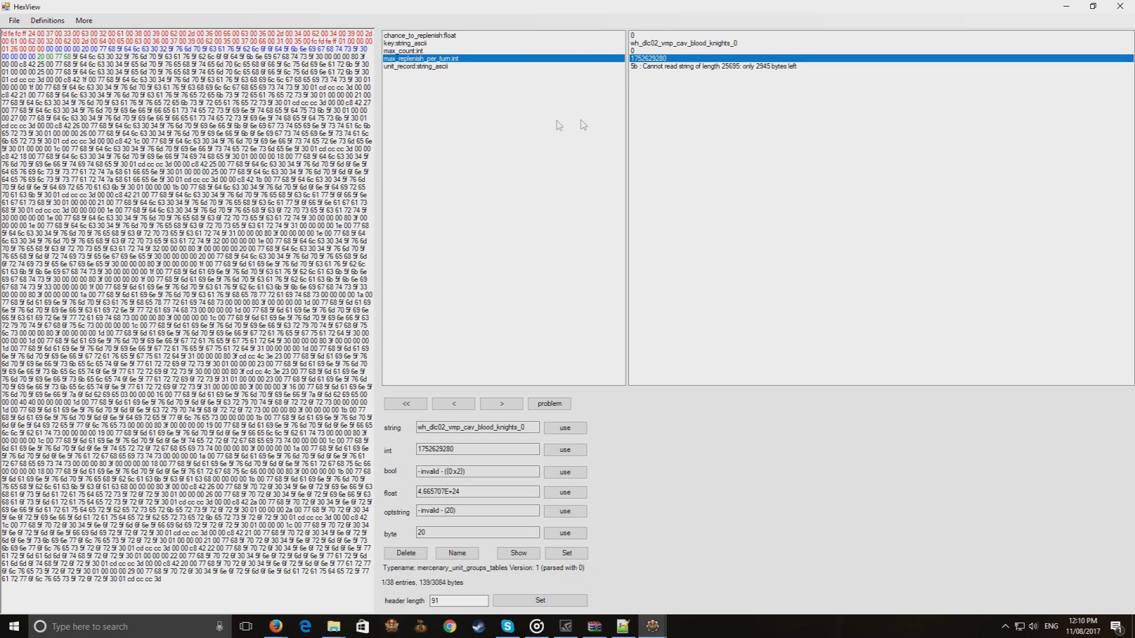
pyautogui.click(426, 67)
# - Delete the unreadable unit_record:string_ascii field, leaving max_count:int as the last field
pyautogui.click(679, 67)
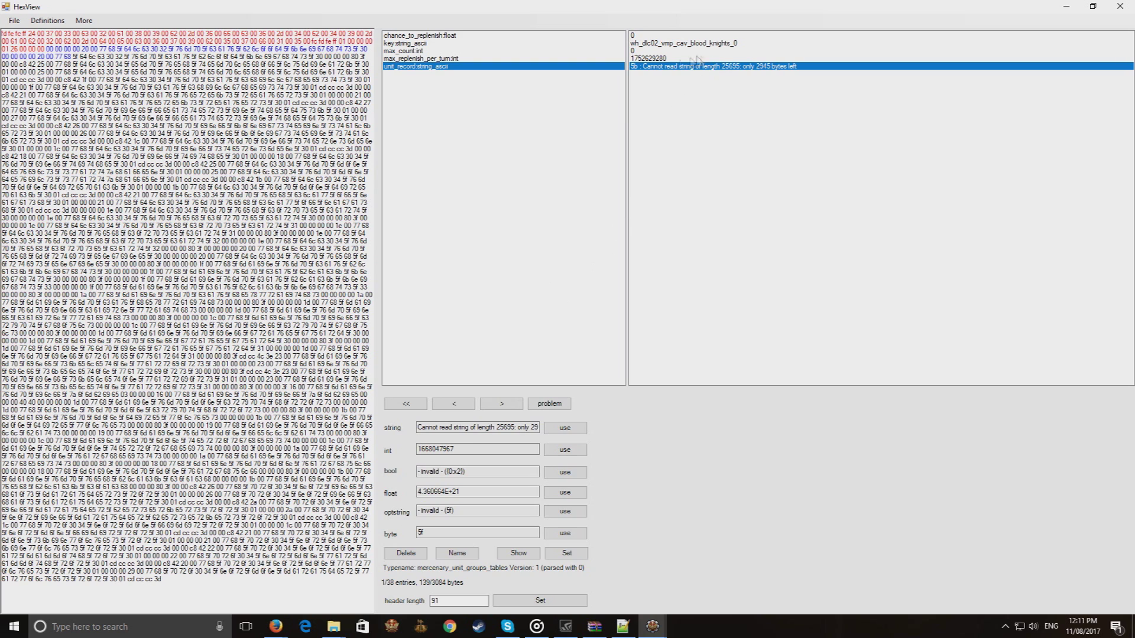
pyautogui.click(406, 554)
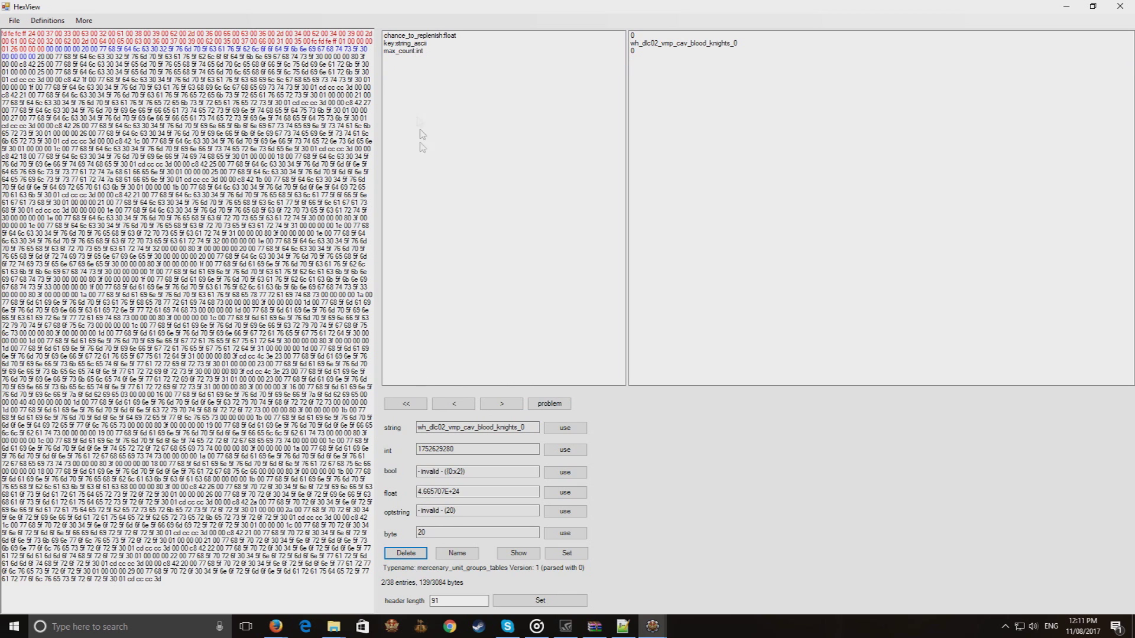